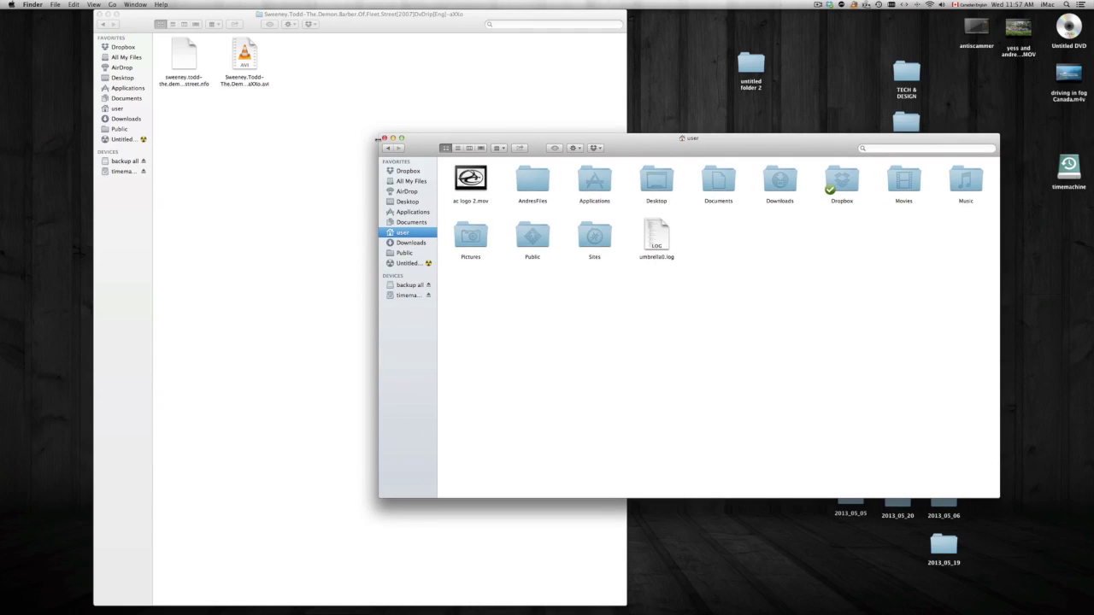
Close the home folder window and open the Sweeney Todd folder from Downloads.
{"action": "left_click", "coordinate": [384, 138]}
{"action": "left_click_drag", "start_coordinate": [382, 16], "coordinate": [407, 41]}
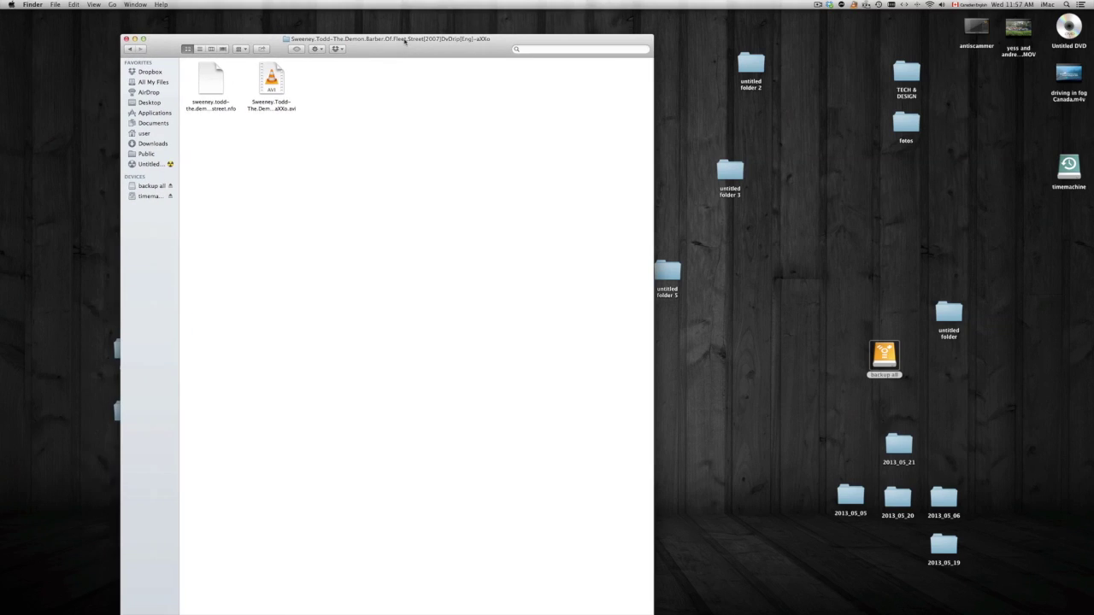
{"action": "left_click", "coordinate": [130, 49]}
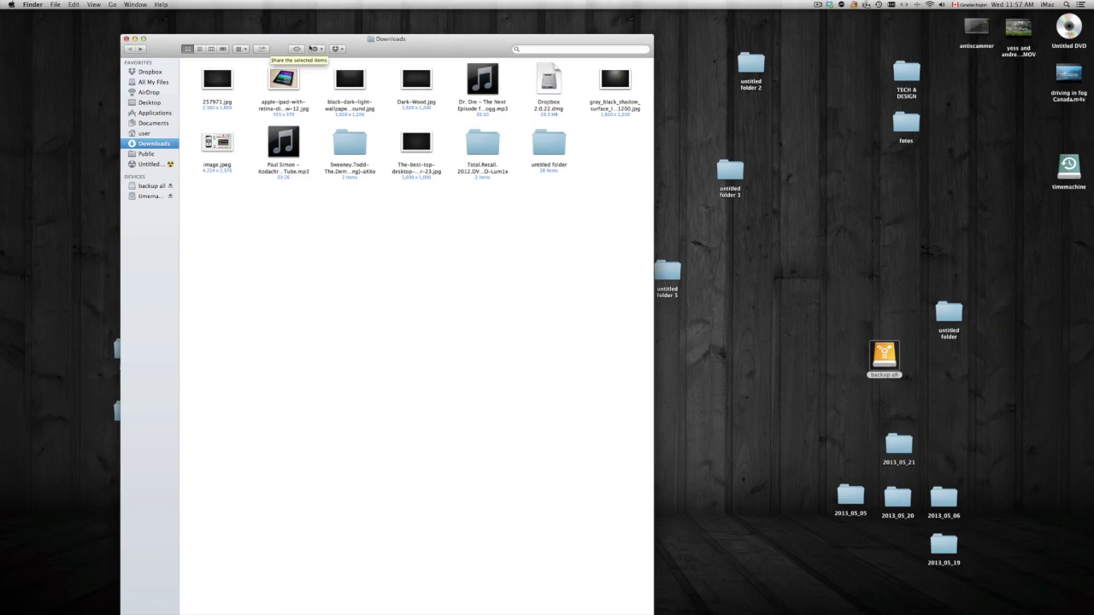
{"action": "left_click_drag", "start_coordinate": [387, 43], "coordinate": [502, 17]}
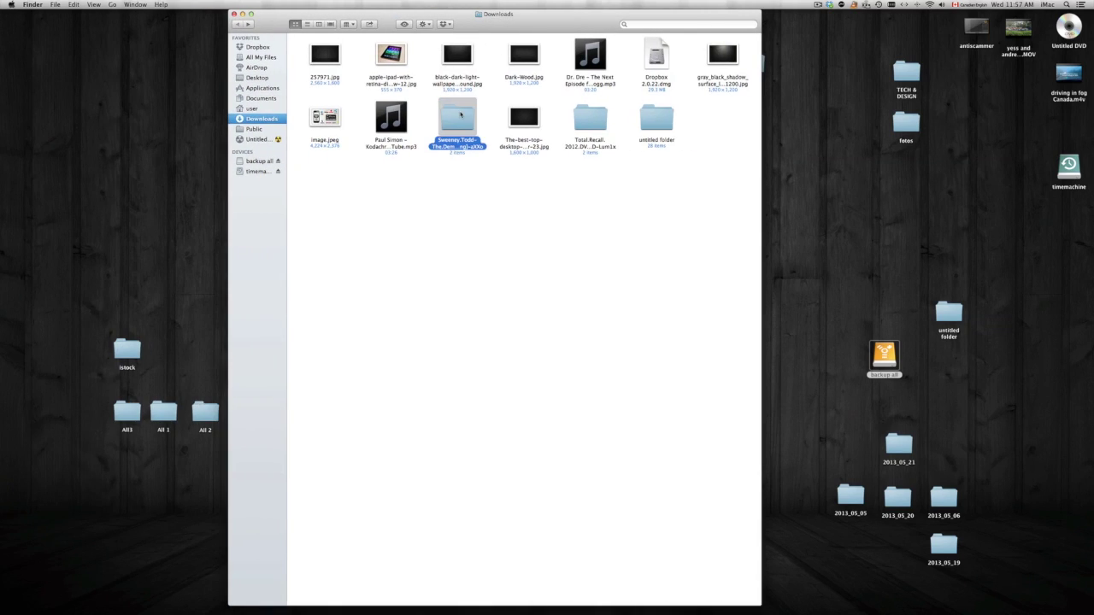
{"action": "double_click", "coordinate": [458, 120]}
Select and deselect the AVI movie file, then shift the folder window right.
{"action": "left_click", "coordinate": [379, 59]}
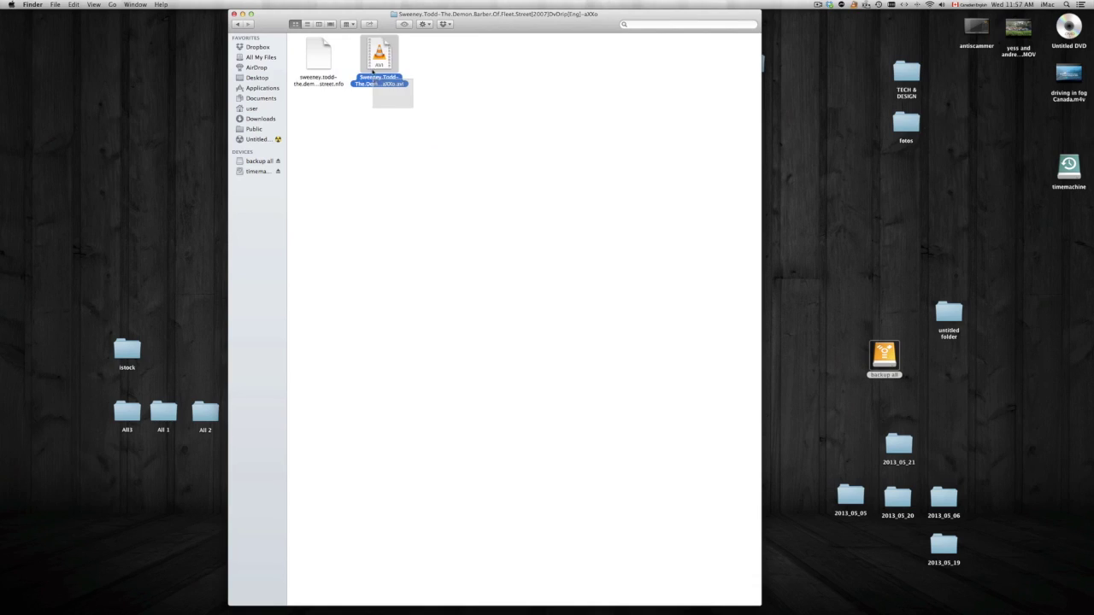
{"action": "left_click", "coordinate": [425, 103]}
{"action": "left_click", "coordinate": [379, 59]}
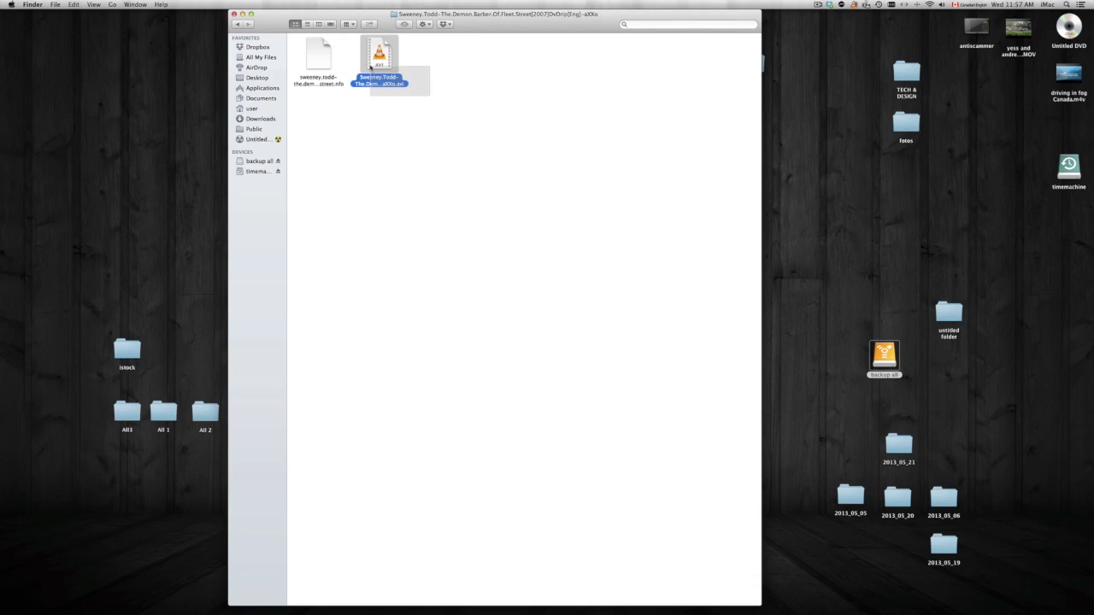
{"action": "left_click", "coordinate": [403, 135]}
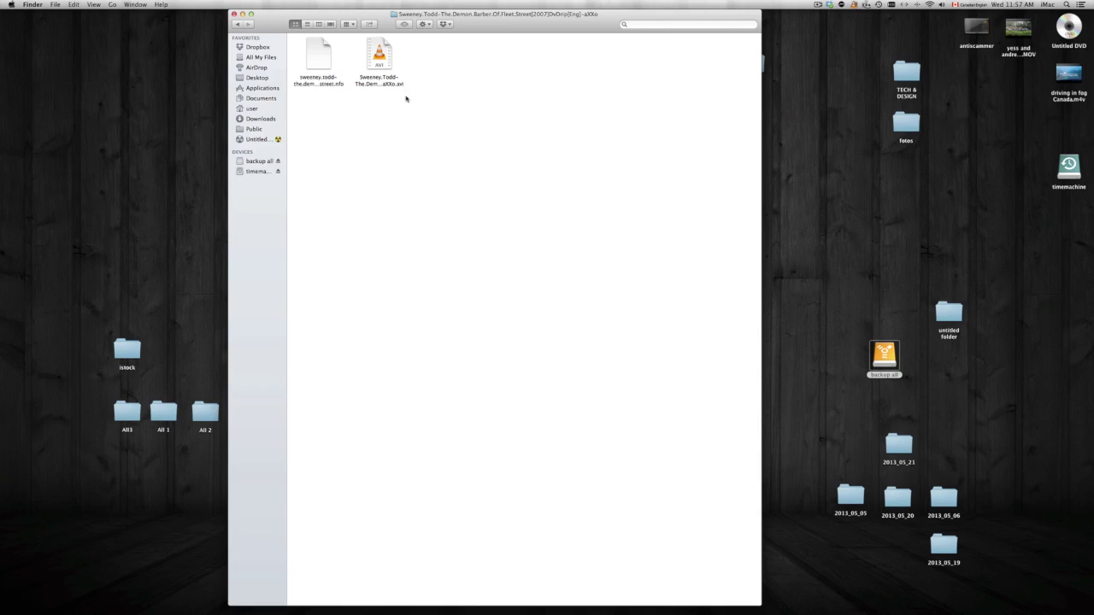
{"action": "left_click", "coordinate": [378, 76]}
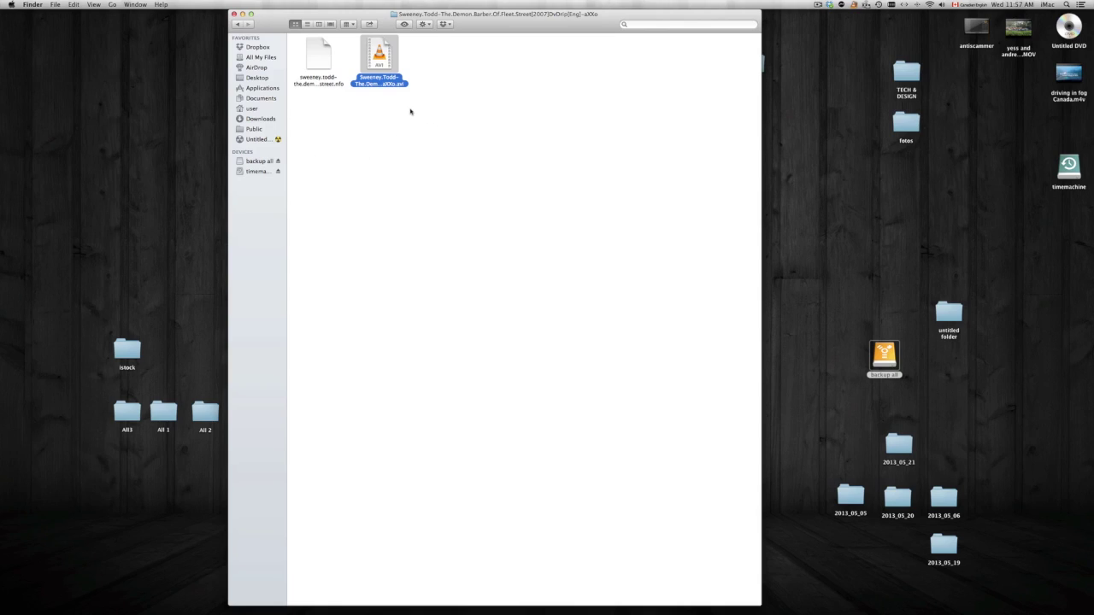
{"action": "left_click", "coordinate": [410, 111]}
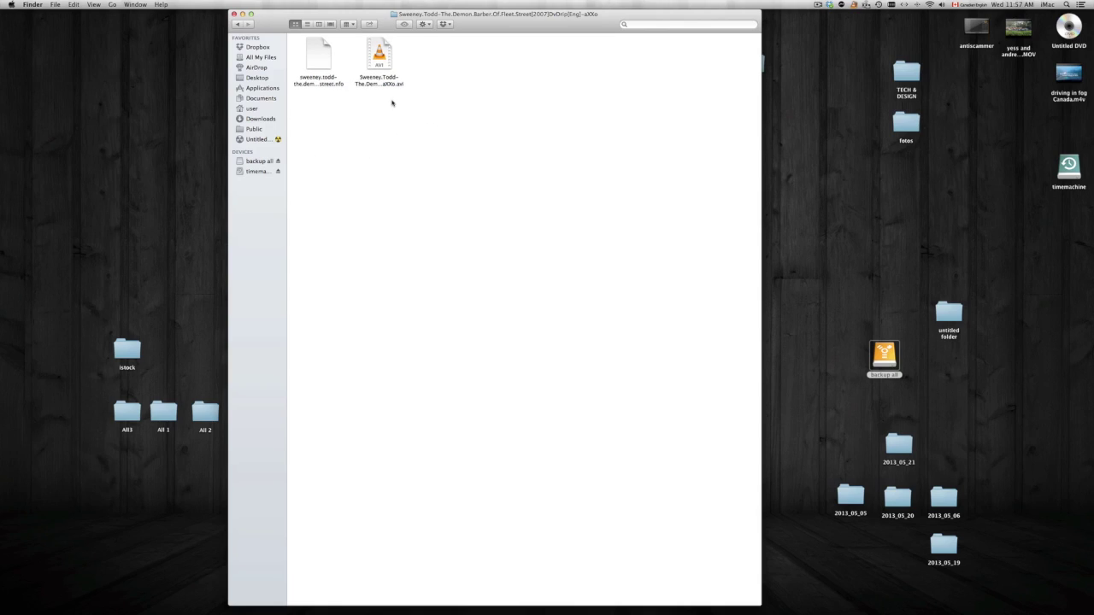
{"action": "left_click_drag", "start_coordinate": [419, 19], "coordinate": [470, 19]}
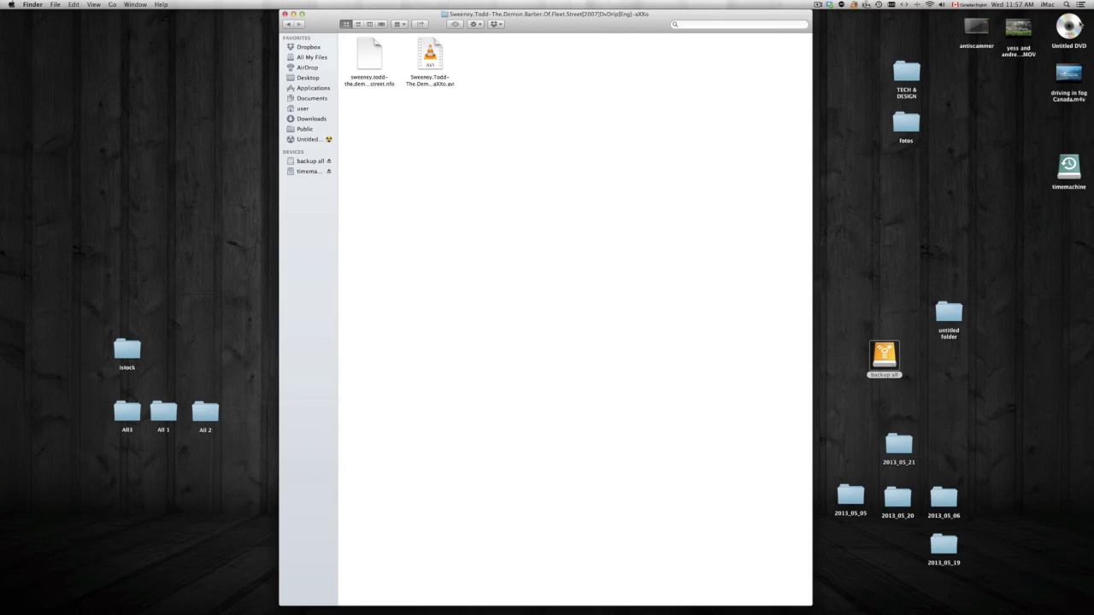
Open the Untitled DVD from the desktop, move its window, then close it.
{"action": "double_click", "coordinate": [1069, 29]}
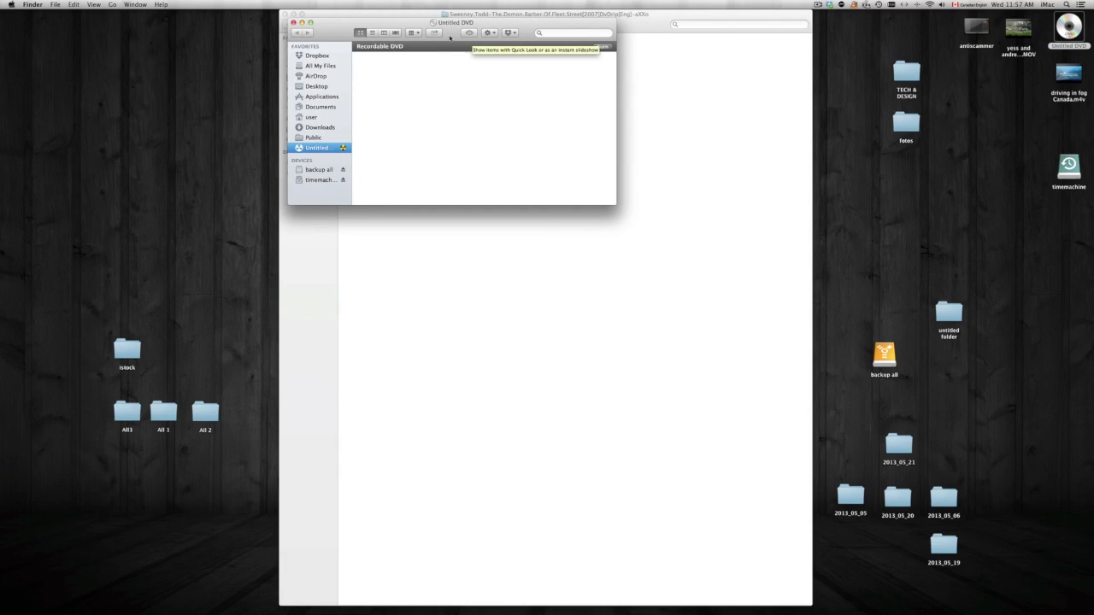
{"action": "left_click_drag", "start_coordinate": [507, 24], "coordinate": [659, 148]}
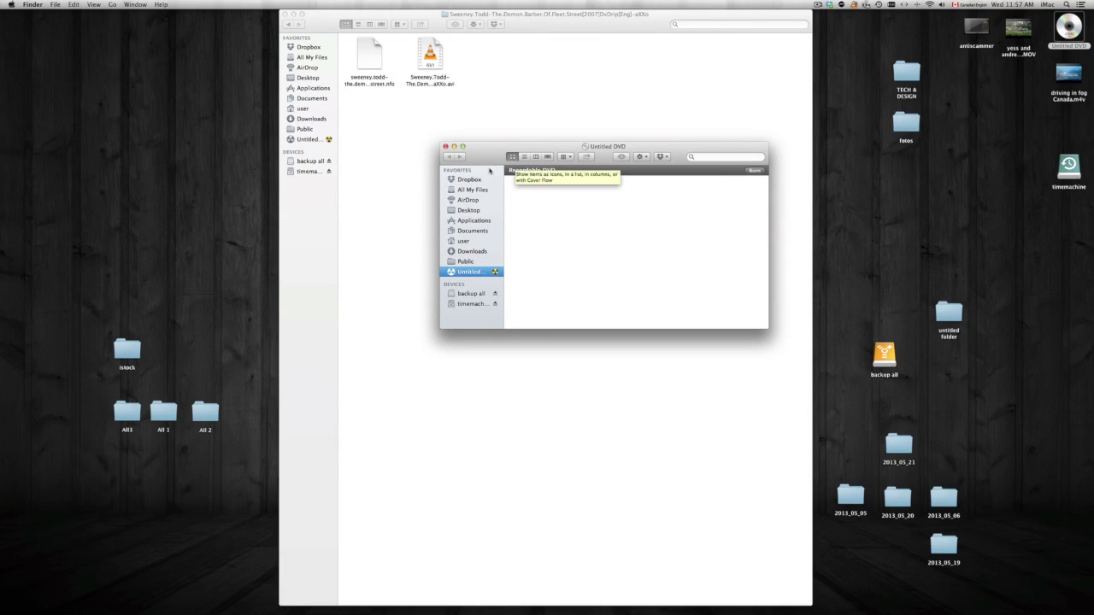
{"action": "left_click", "coordinate": [446, 147]}
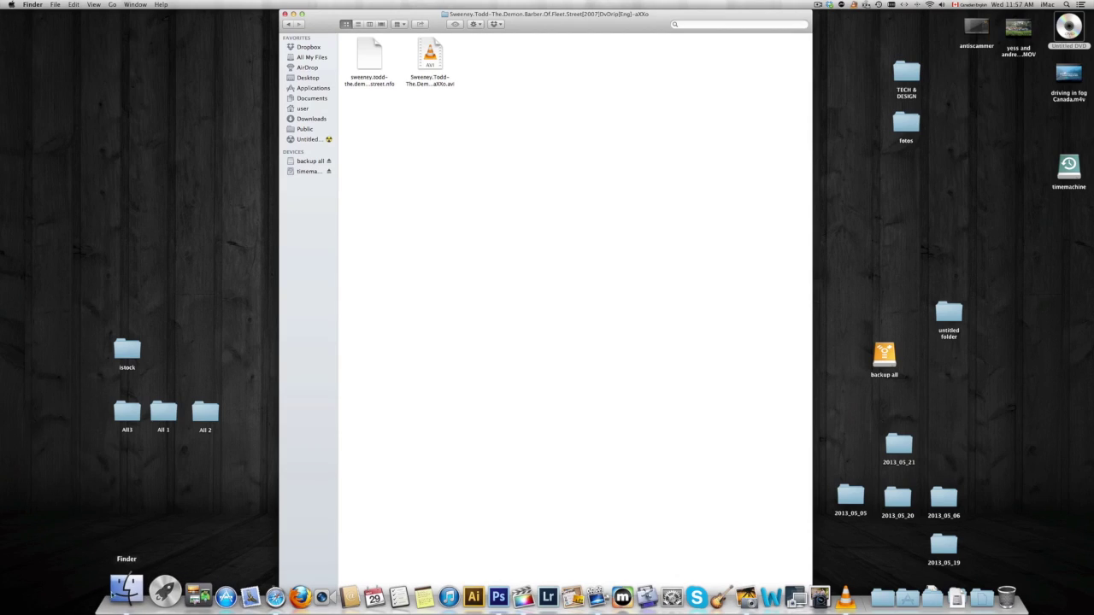
Show the Untitled DVD in a new Finder window beside the movie folder.
{"action": "right_click", "coordinate": [124, 589]}
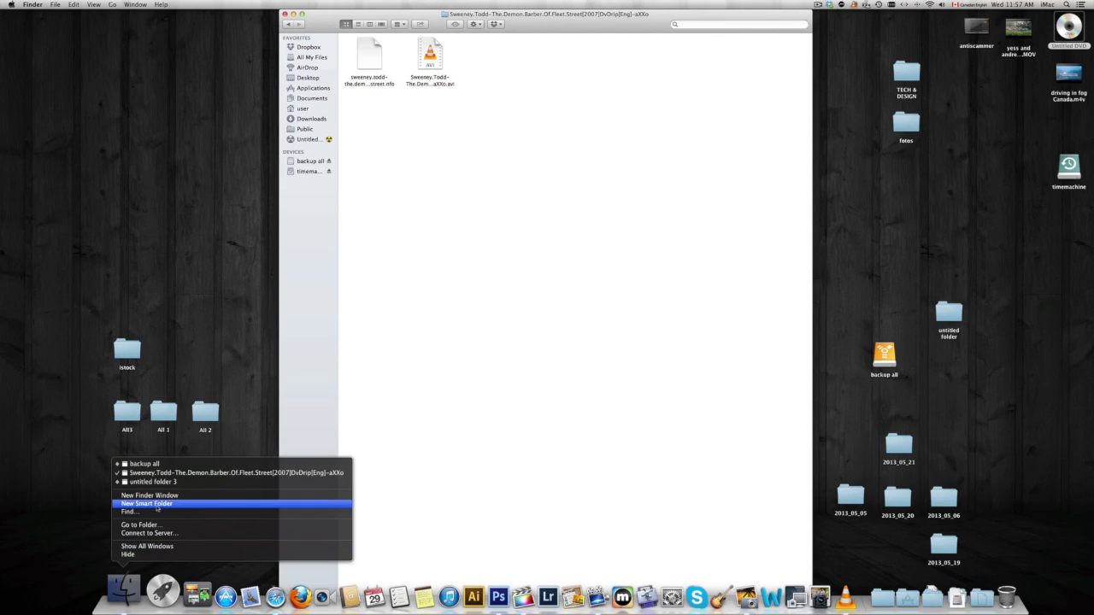
{"action": "left_click", "coordinate": [150, 496]}
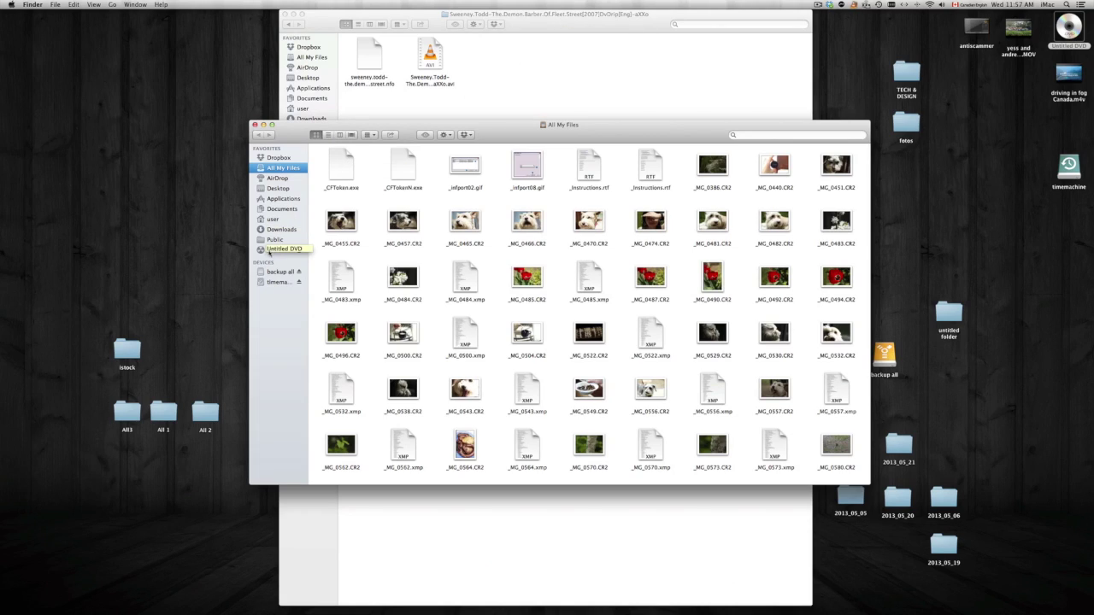
{"action": "left_click", "coordinate": [273, 249]}
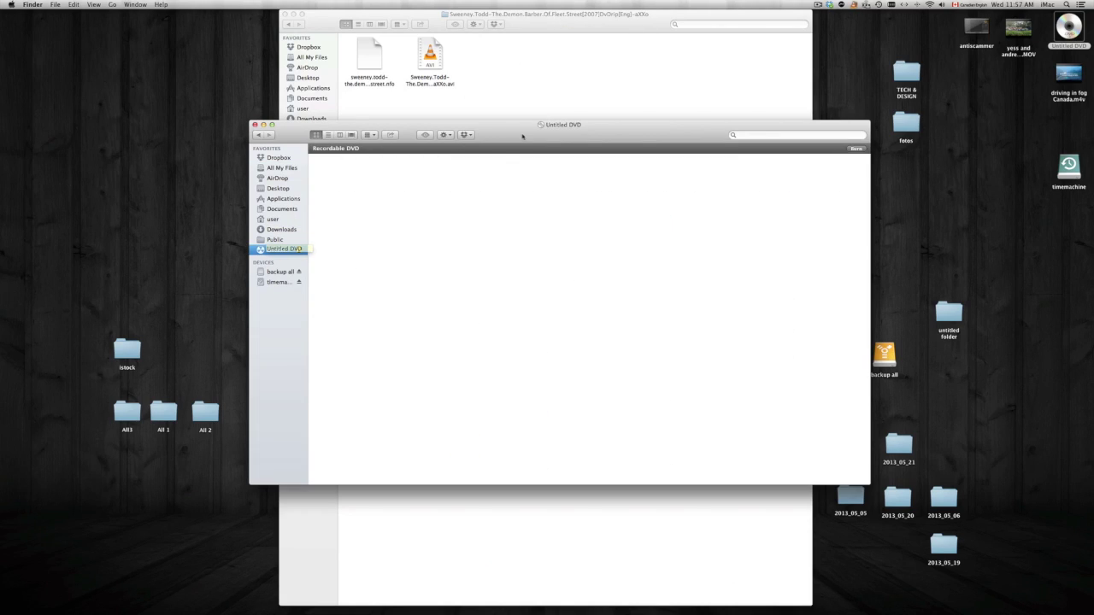
{"action": "left_click_drag", "start_coordinate": [513, 130], "coordinate": [679, 82]}
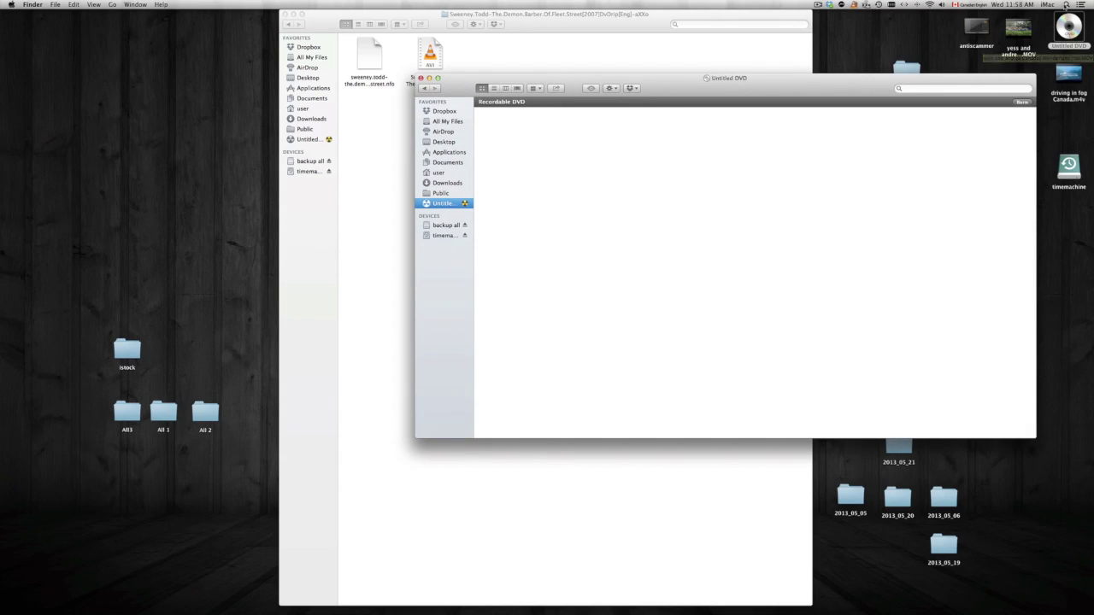
{"action": "left_click", "coordinate": [1067, 5]}
{"action": "type", "text": "scr"}
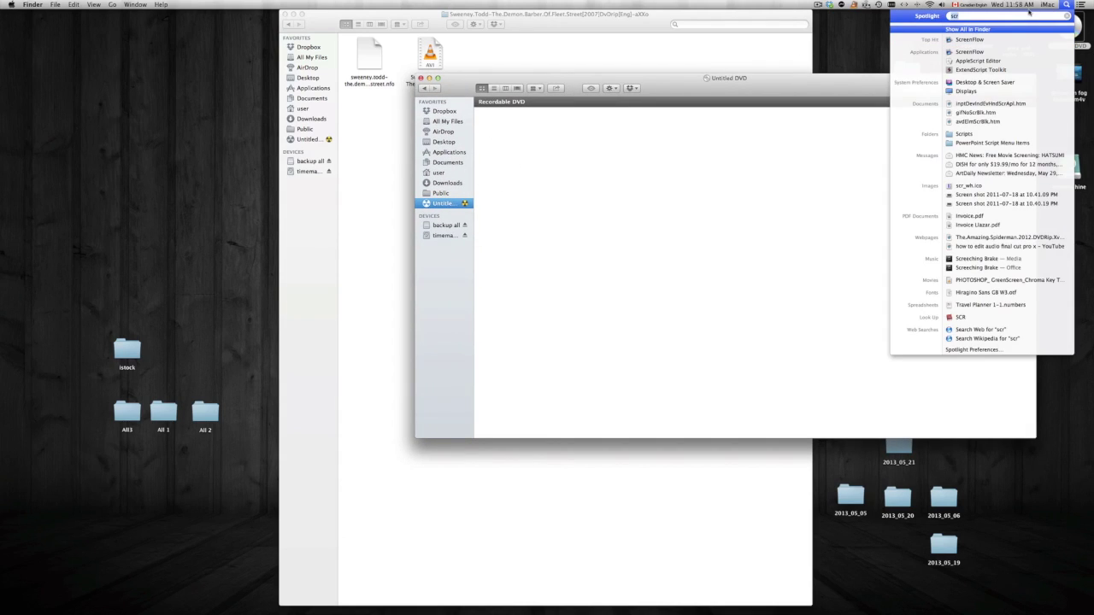
Launch Disk Utility from Spotlight and reposition its window.
{"action": "key", "text": "BackSpace"}
{"action": "key", "text": "BackSpace"}
{"action": "key", "text": "BackSpace"}
{"action": "type", "text": "disk"}
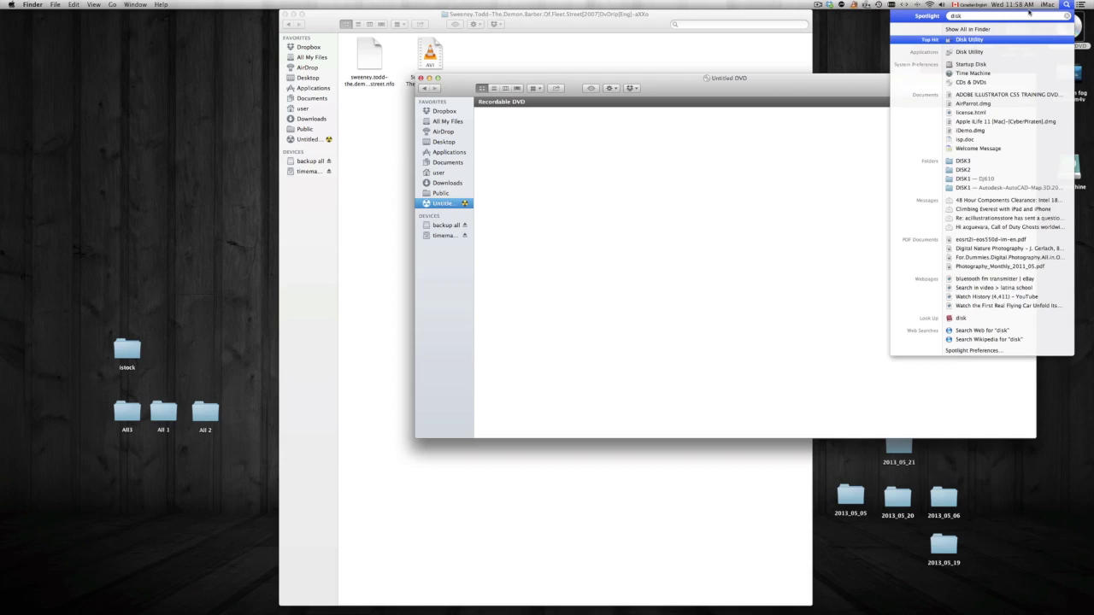
{"action": "left_click", "coordinate": [970, 51]}
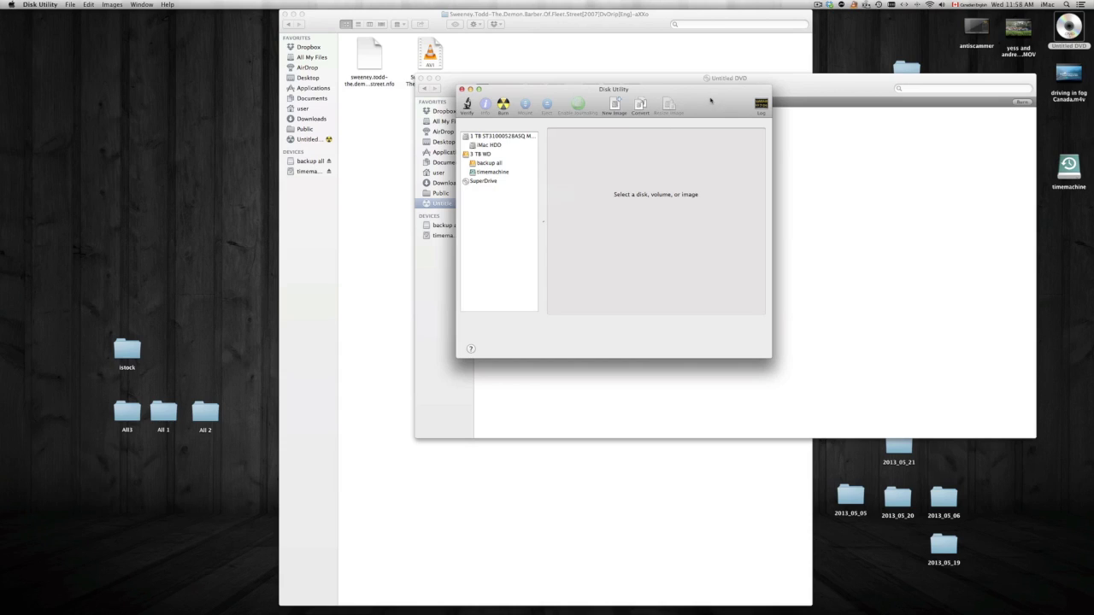
{"action": "left_click_drag", "start_coordinate": [710, 90], "coordinate": [905, 41]}
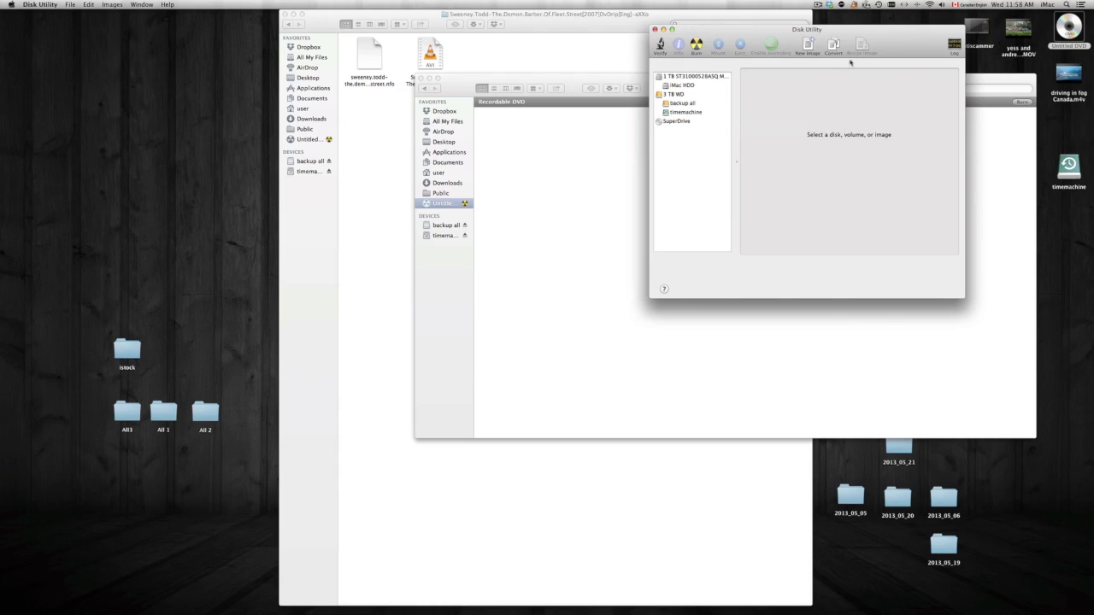
{"action": "left_click_drag", "start_coordinate": [850, 61], "coordinate": [820, 92]}
Hide Disk Utility and bring the Sweeney Todd folder window forward on the left.
{"action": "key", "text": "super+h"}
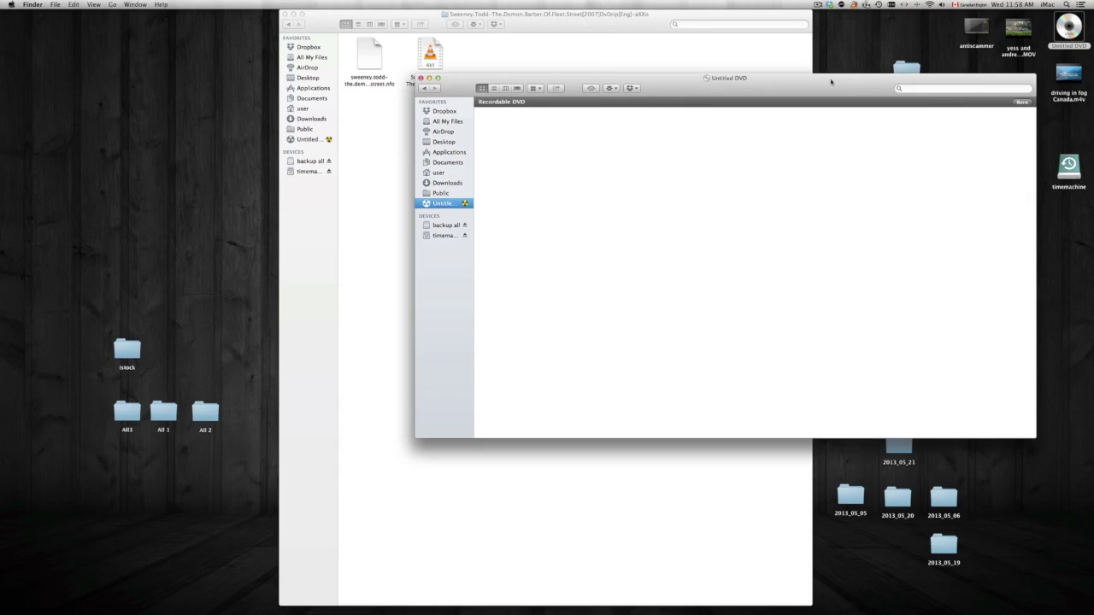
{"action": "left_click_drag", "start_coordinate": [684, 89], "coordinate": [671, 154]}
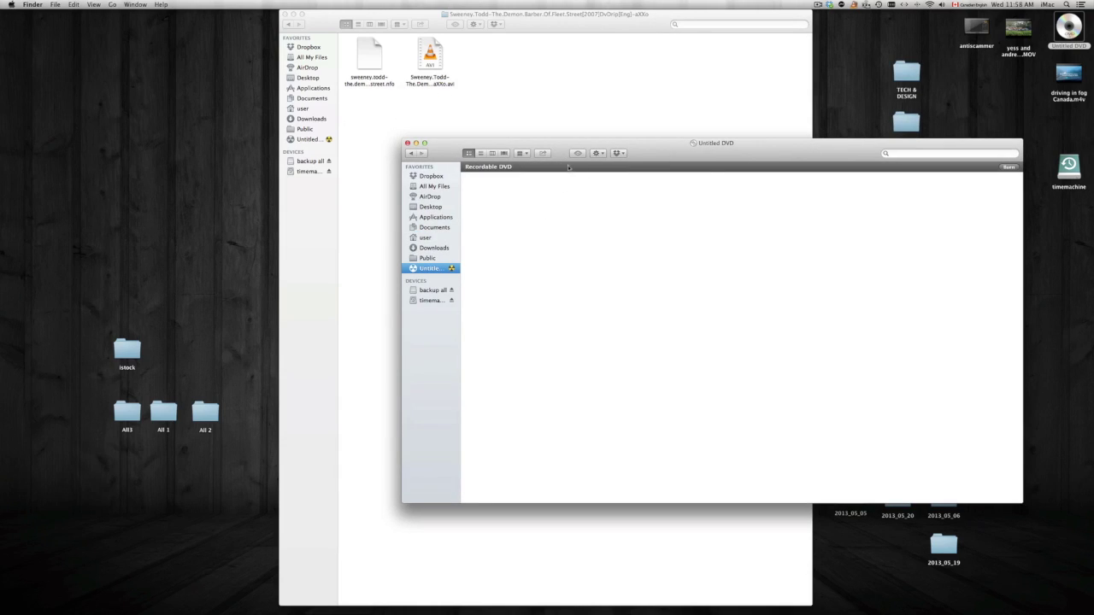
{"action": "left_click", "coordinate": [485, 65]}
{"action": "left_click_drag", "start_coordinate": [496, 67], "coordinate": [424, 99]}
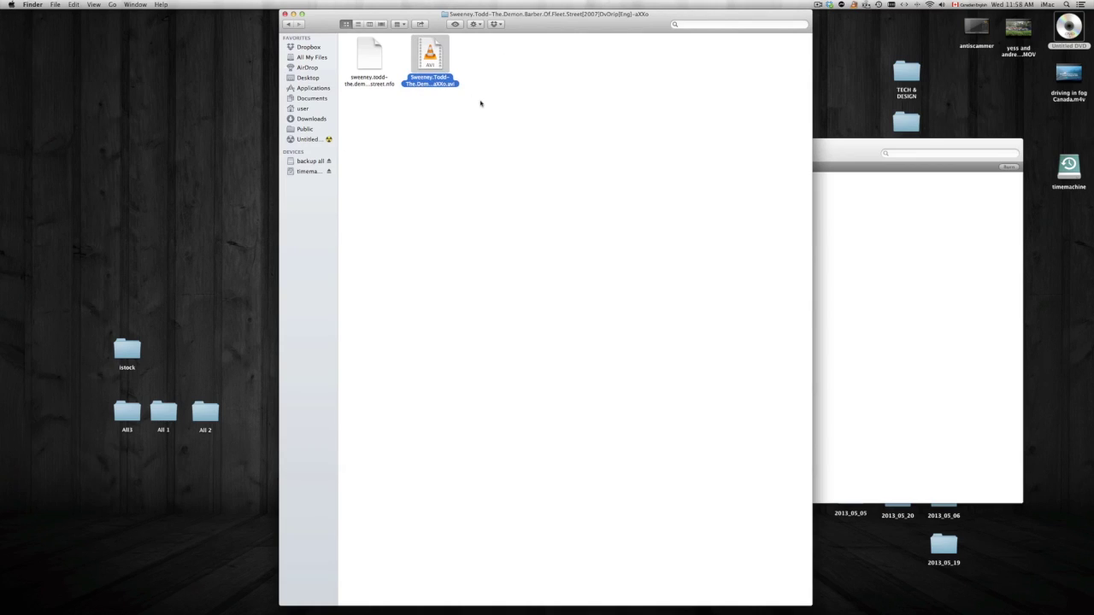
{"action": "left_click_drag", "start_coordinate": [524, 15], "coordinate": [396, 20]}
Copy the Sweeney Todd .avi file, then raise the empty Untitled DVD window.
{"action": "left_click", "coordinate": [301, 60]}
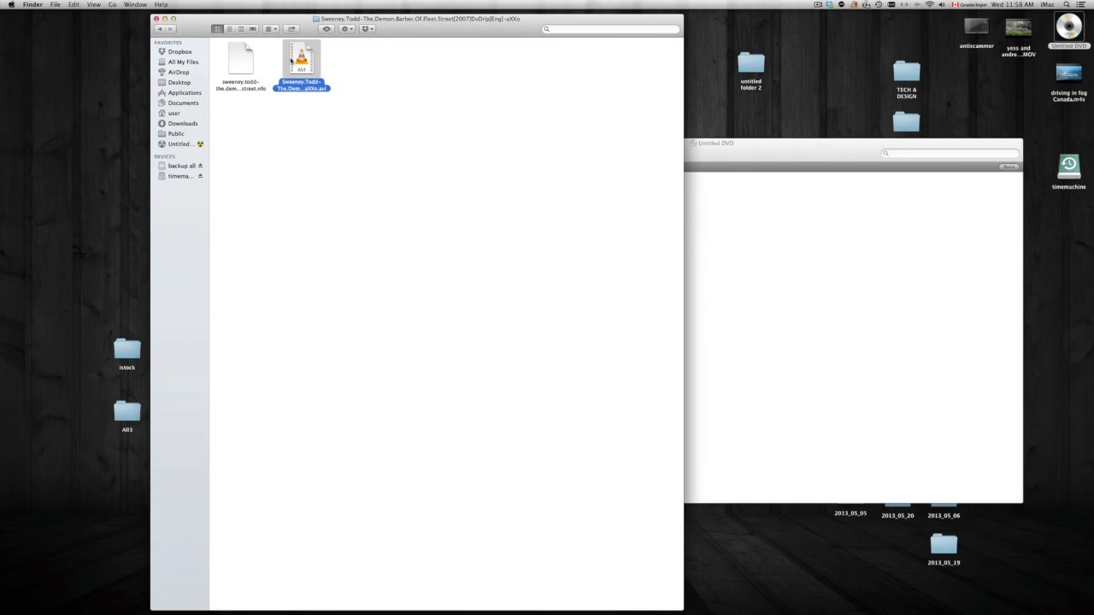
{"action": "right_click", "coordinate": [293, 59]}
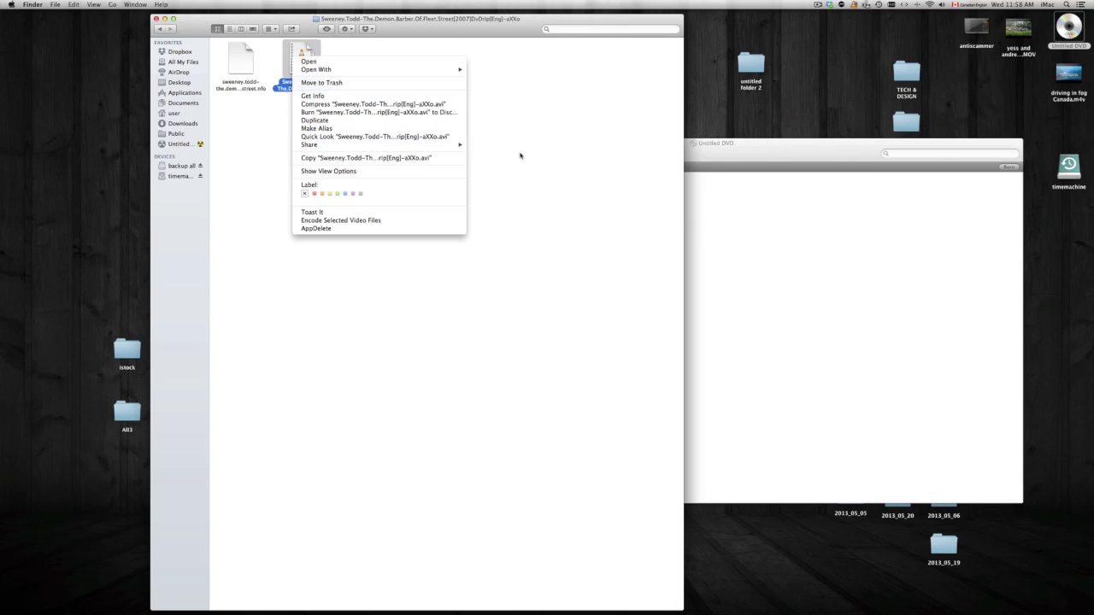
{"action": "left_click", "coordinate": [479, 128]}
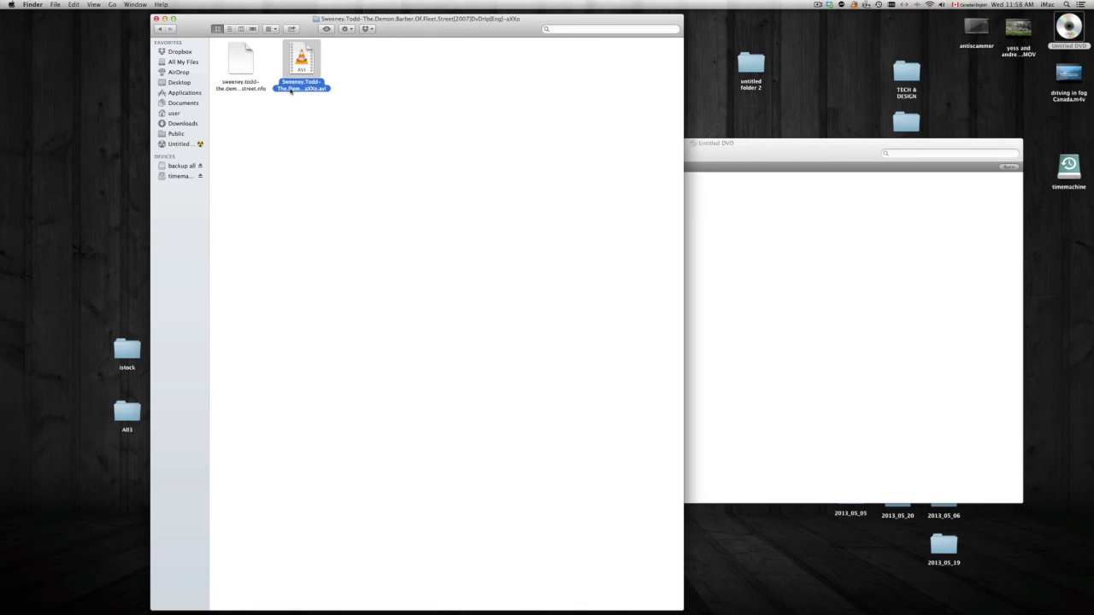
{"action": "key", "text": "super+c"}
{"action": "left_click_drag", "start_coordinate": [749, 147], "coordinate": [646, 73]}
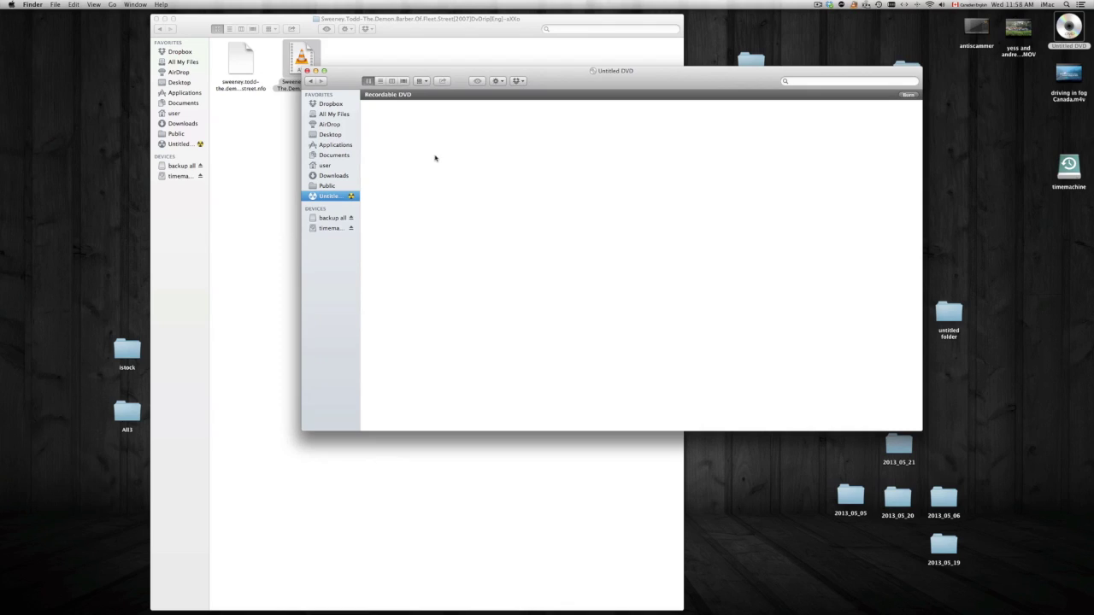
{"action": "right_click", "coordinate": [434, 158]}
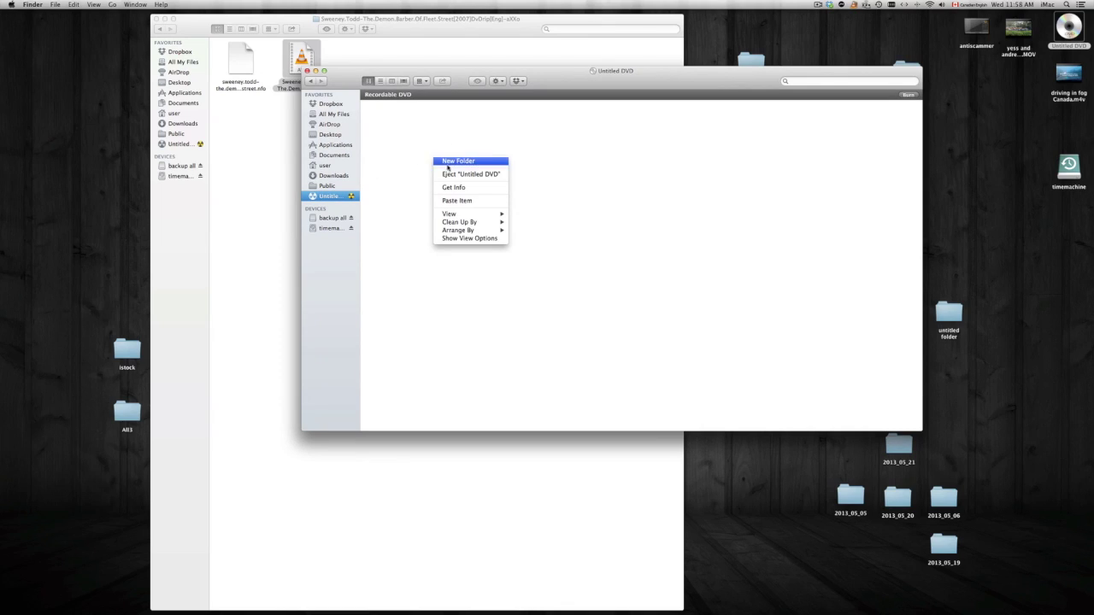
Paste the copied AVI onto the Untitled DVD and begin the burn.
{"action": "left_click", "coordinate": [480, 201]}
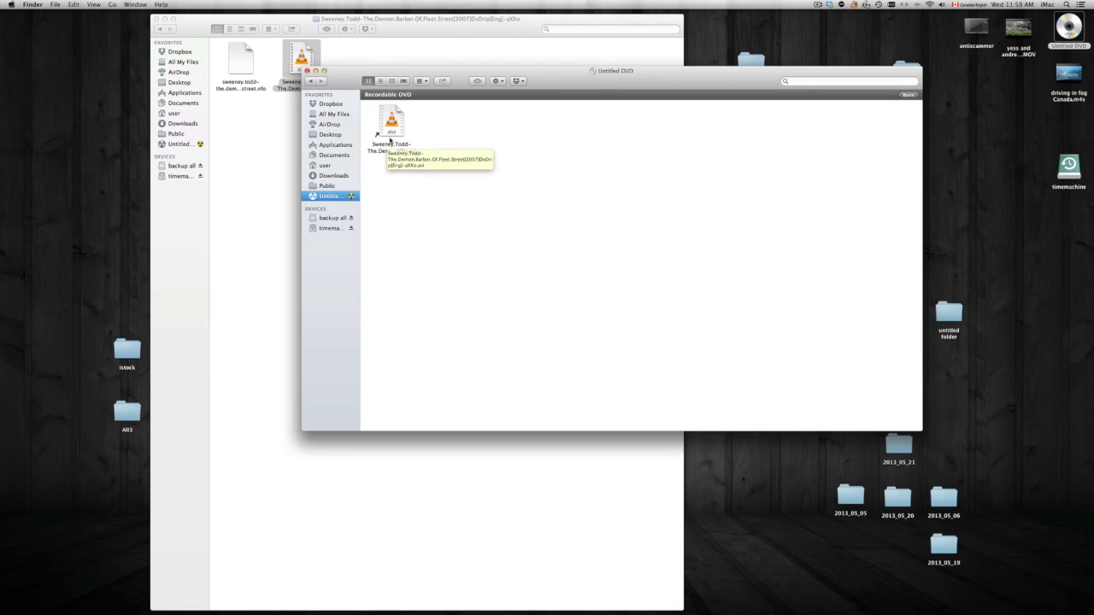
{"action": "left_click_drag", "start_coordinate": [678, 82], "coordinate": [627, 91]}
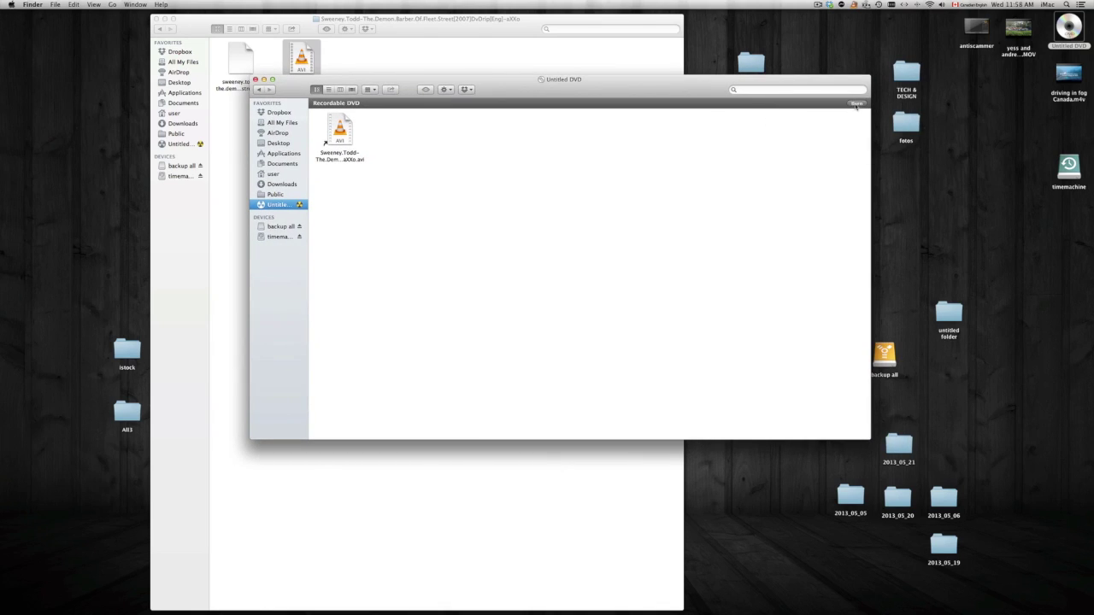
{"action": "left_click", "coordinate": [857, 105]}
Confirm burning the disc as Untitled DVD with Burn Speed set to 8x.
{"action": "left_click", "coordinate": [609, 205]}
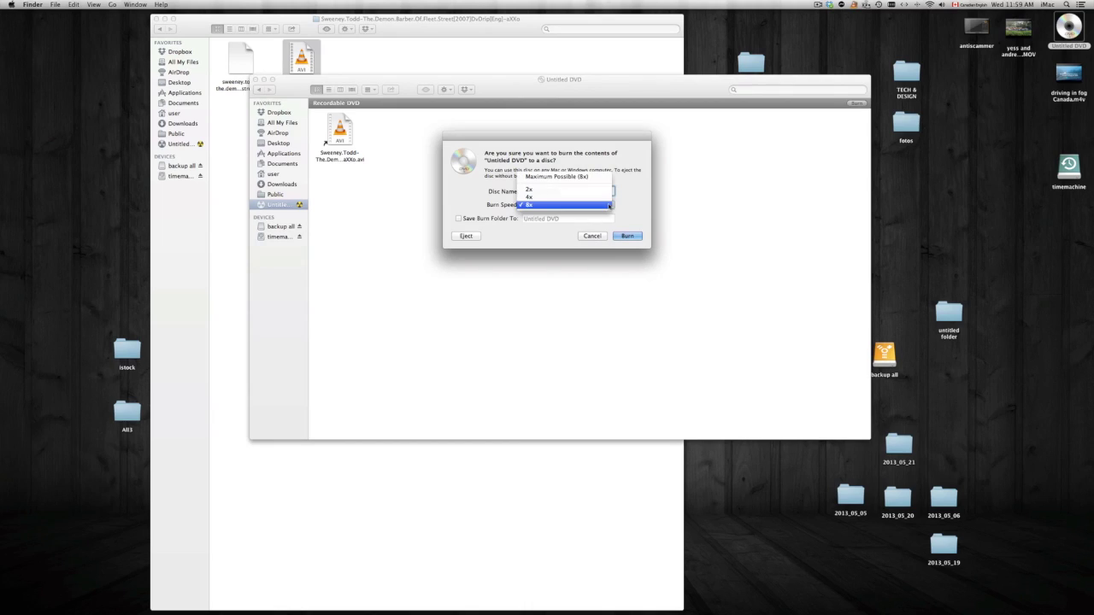
{"action": "left_click", "coordinate": [586, 207]}
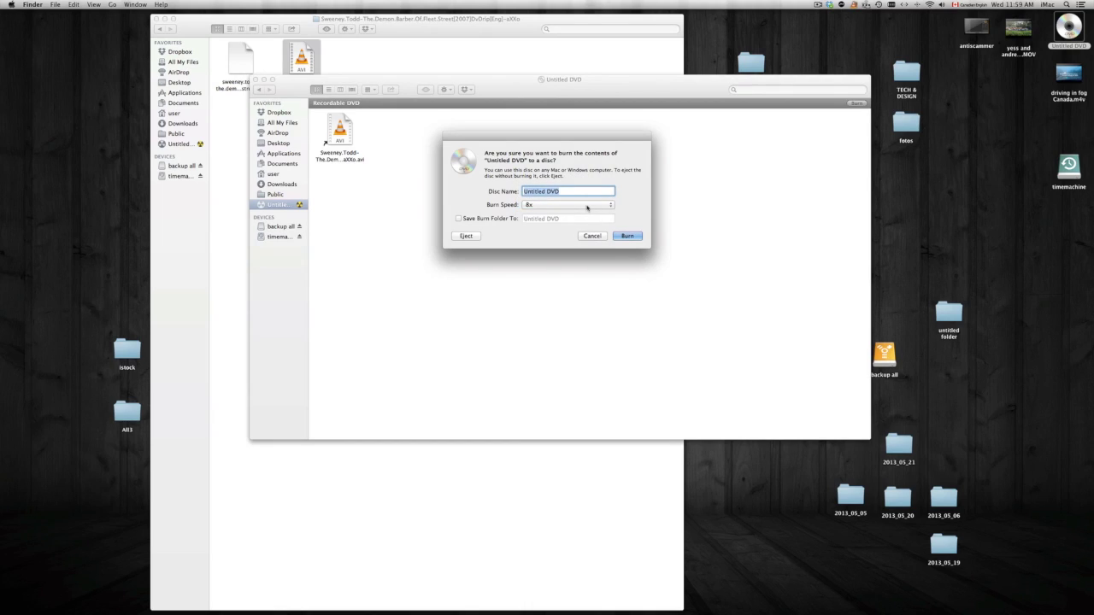
{"action": "left_click", "coordinate": [572, 190]}
{"action": "left_click", "coordinate": [628, 236]}
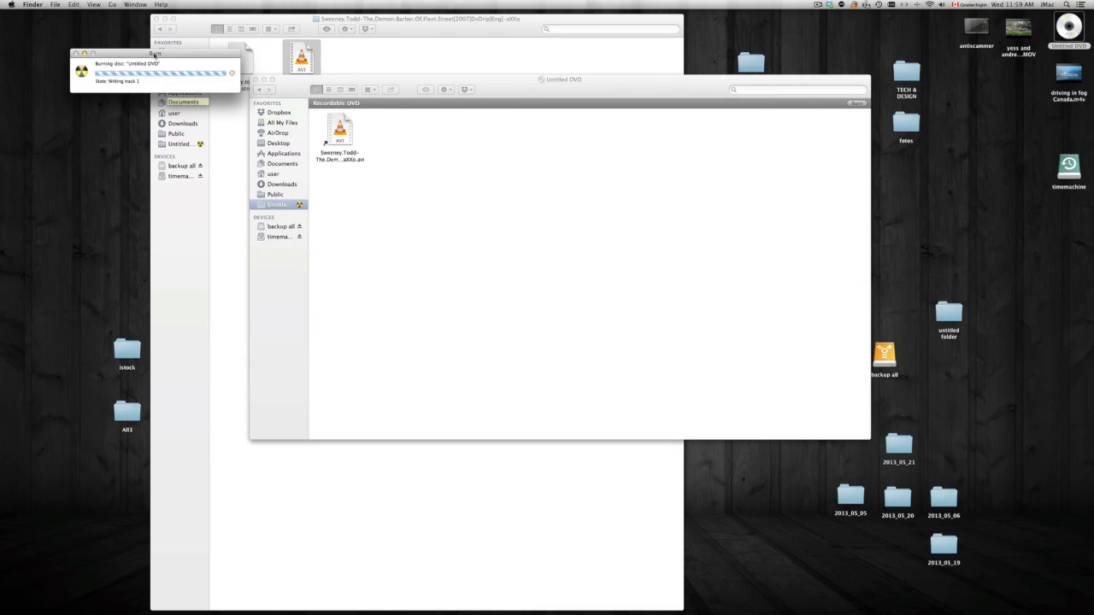
{"action": "left_click_drag", "start_coordinate": [167, 53], "coordinate": [592, 141]}
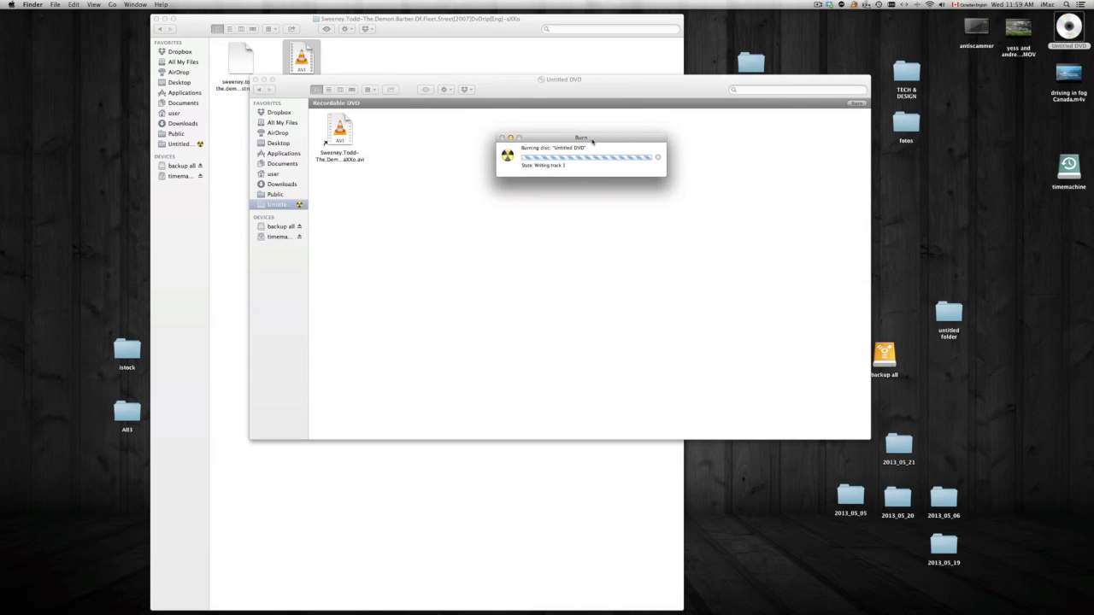